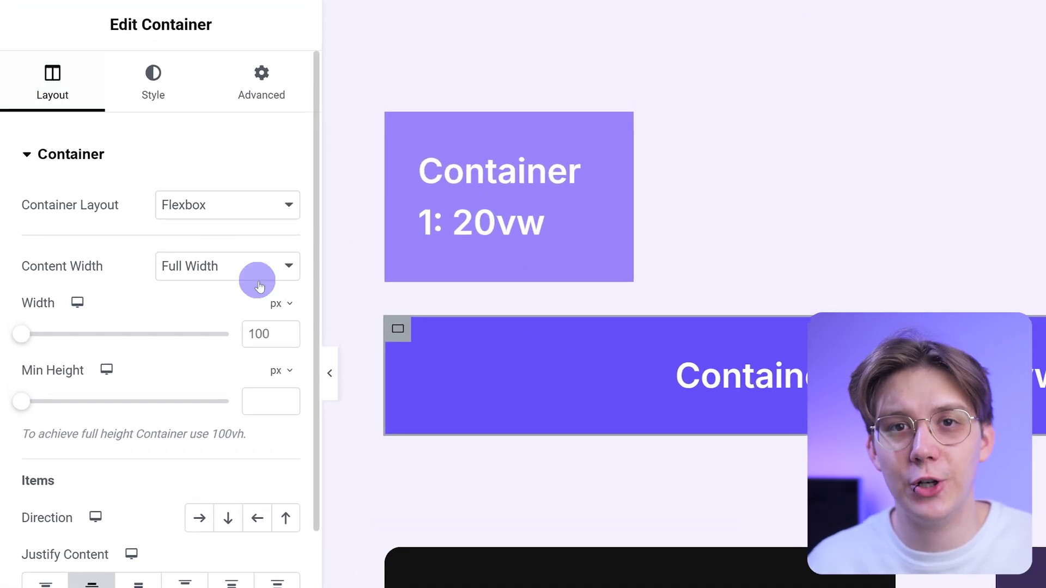
Switch the second container's Width unit to custom and enter calc(20vw + 100px) in place of 100 px.
left_click(289, 303)
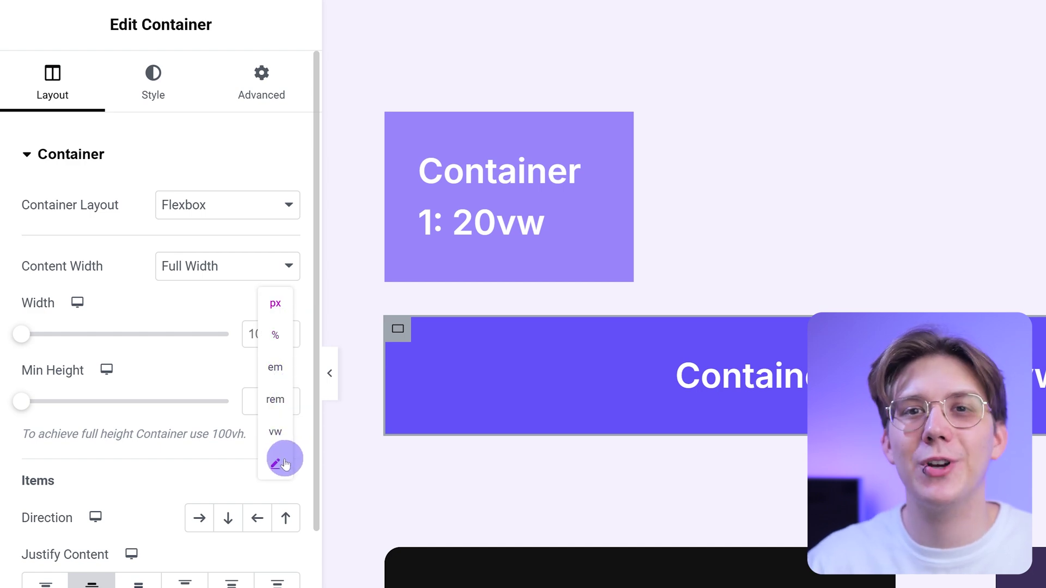
left_click(275, 466)
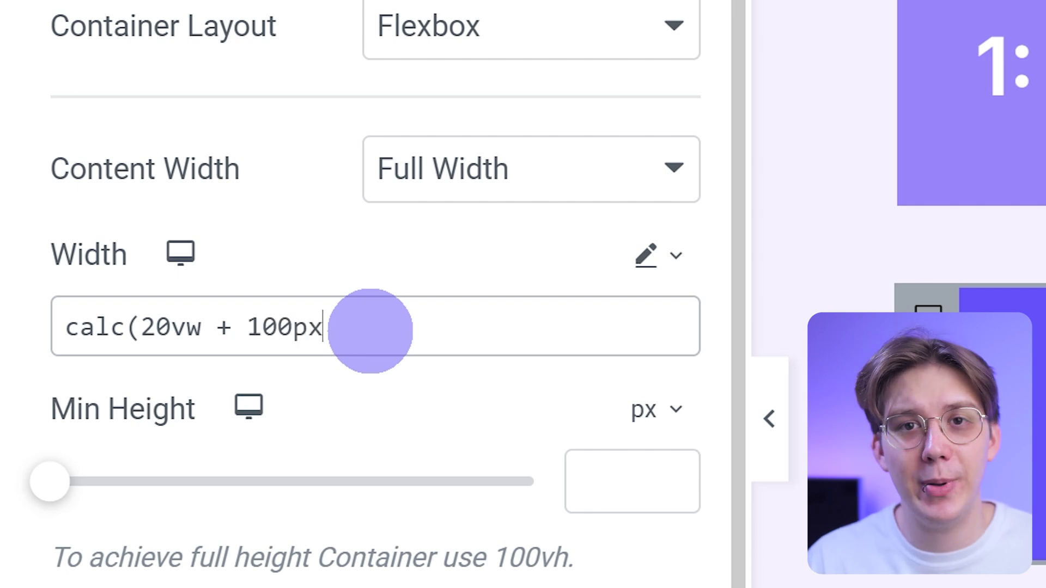
type(")")
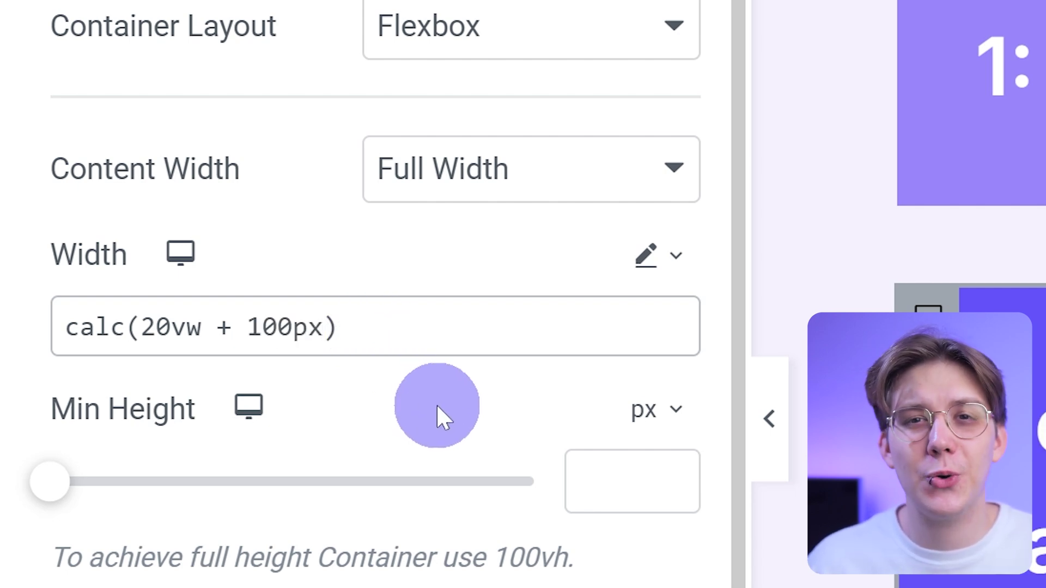
left_click_drag(252, 327, 199, 328)
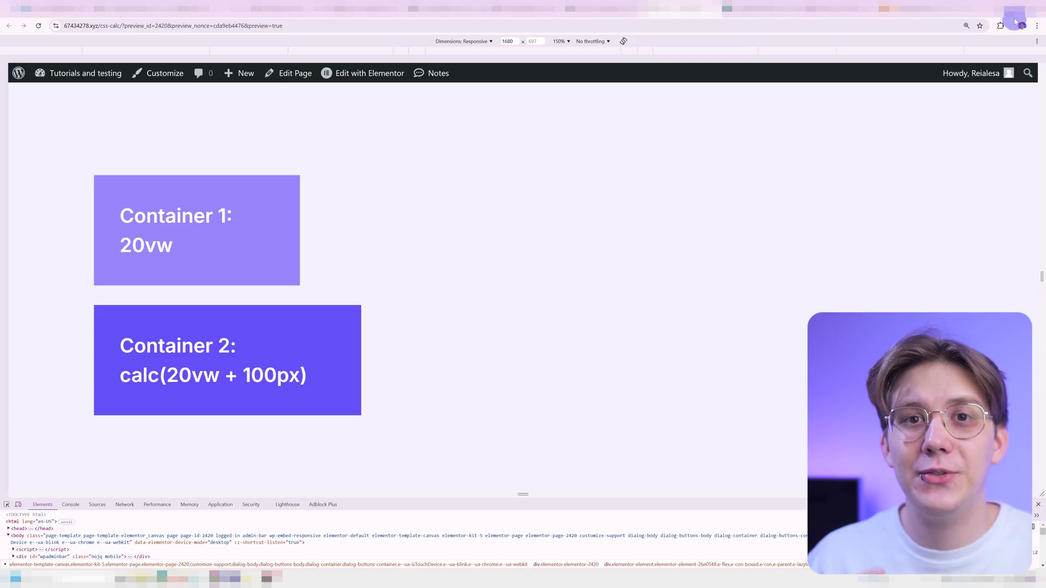
Measure with the Pixel measurement extension that Container 2 is 100 px wider than Container 1.
left_click(1001, 26)
left_click(913, 165)
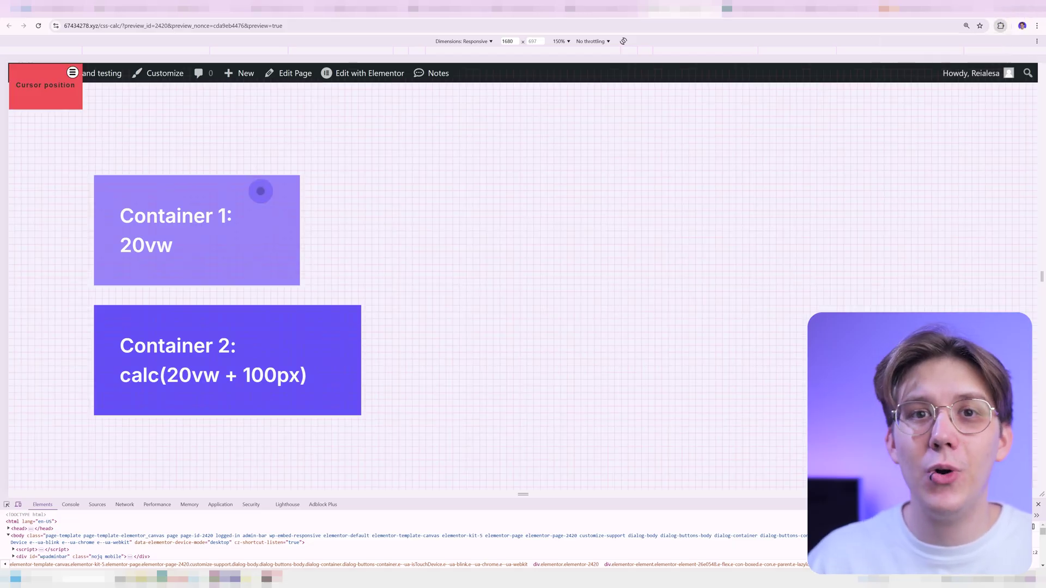
left_click_drag(300, 179, 361, 326)
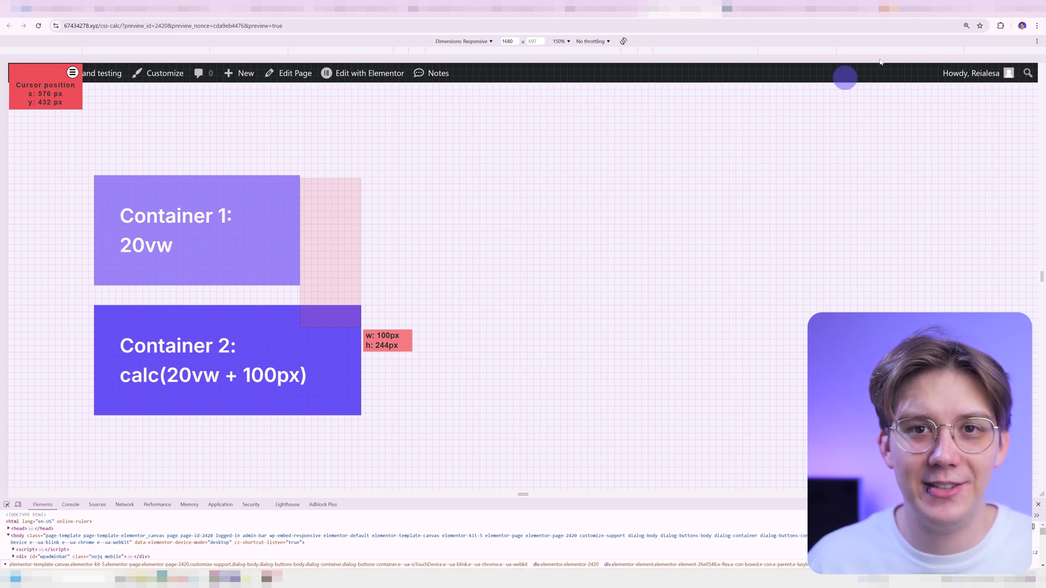
Turn off Pixel measurement and narrow the responsive preview from 1680 to 793 px.
left_click(1001, 25)
left_click(920, 157)
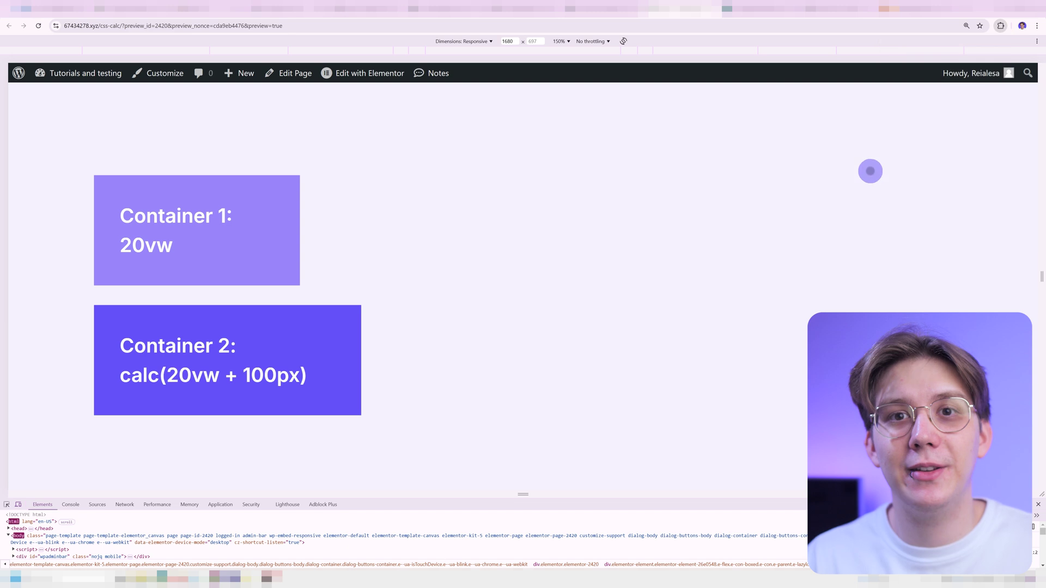
left_click_drag(1036, 185, 769, 249)
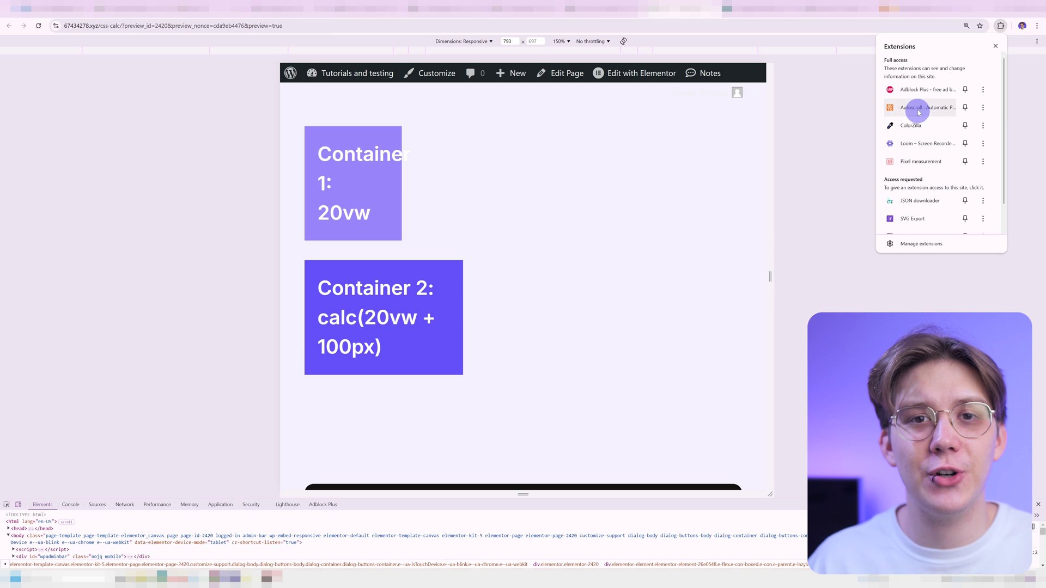
Re-measure the container width difference with Pixel measurement at the 793 px viewport.
left_click(920, 161)
left_click_drag(402, 133, 462, 283)
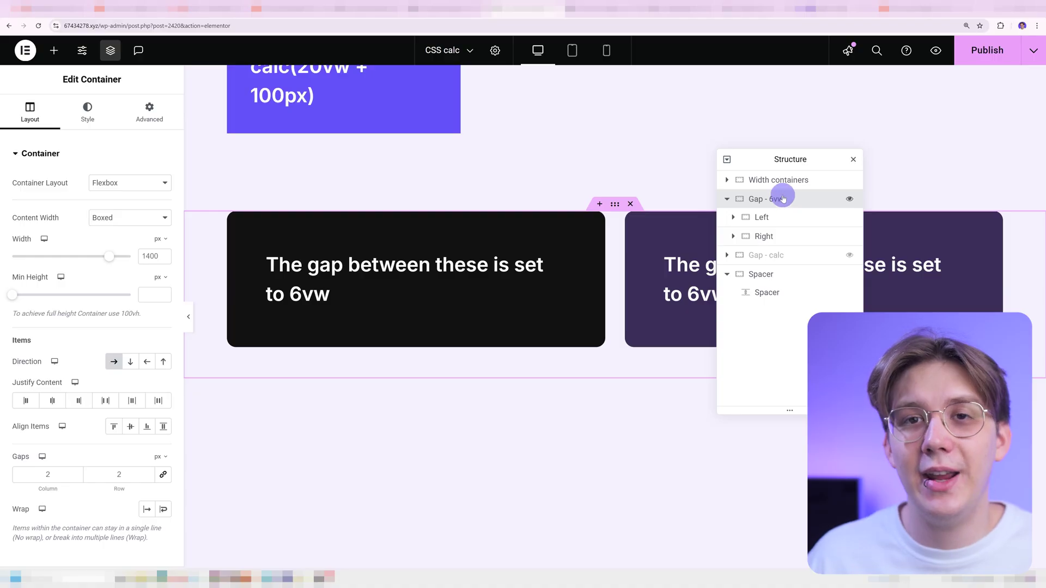
Give the 'Gap - 6vw' container a column gap of 6 vw.
left_click(161, 457)
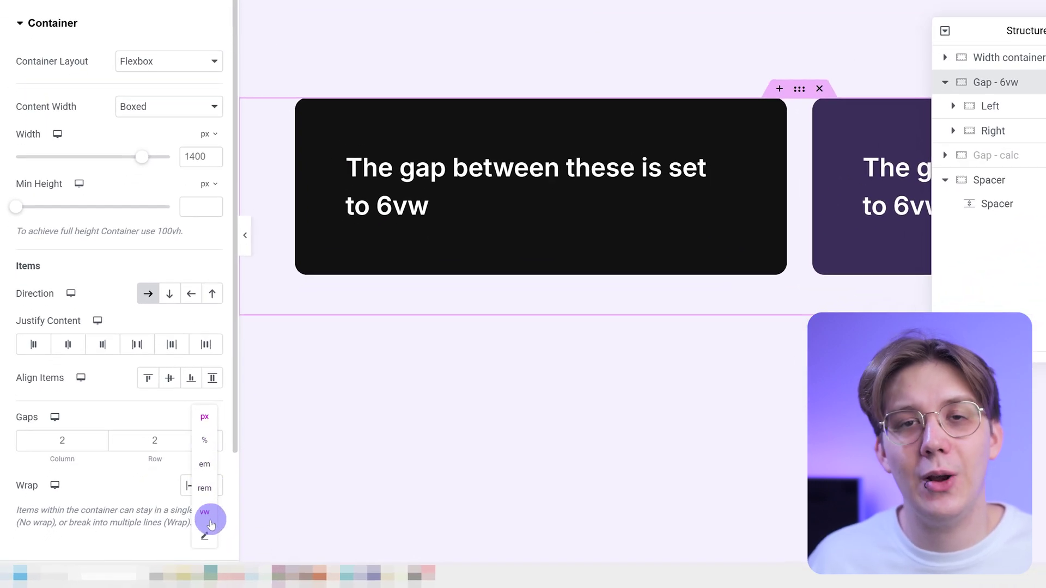
left_click(210, 524)
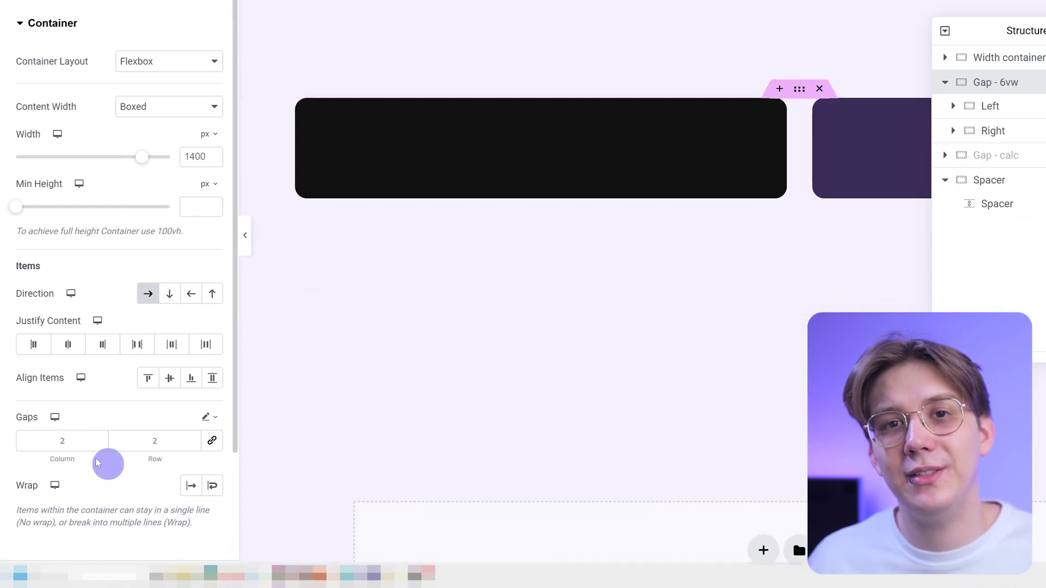
left_click(75, 442)
type("6vw")
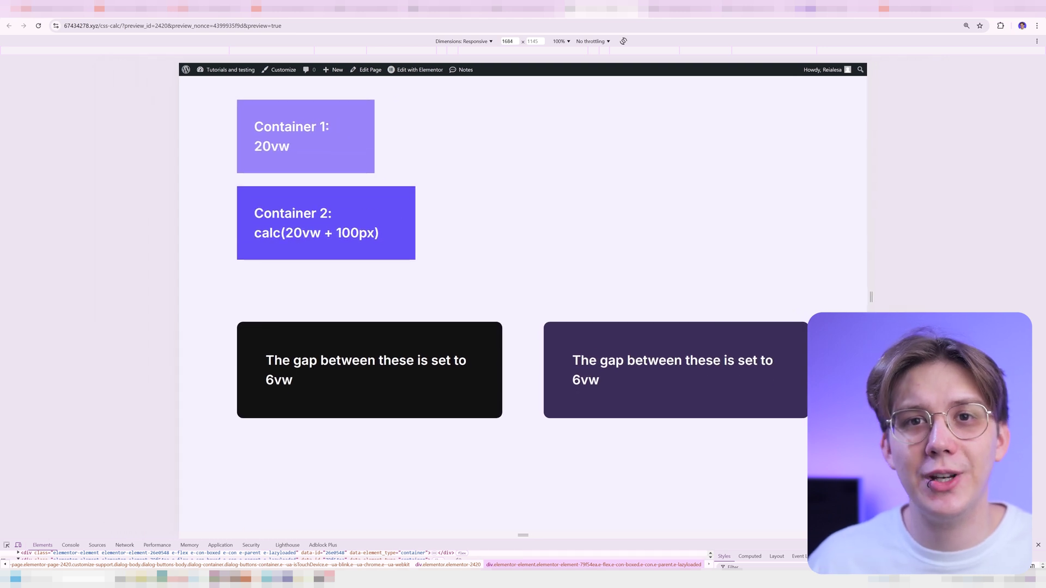
Narrow the responsive preview to compare the 6vw and calc(3vw + 110px) gaps.
left_click_drag(846, 412, 741, 418)
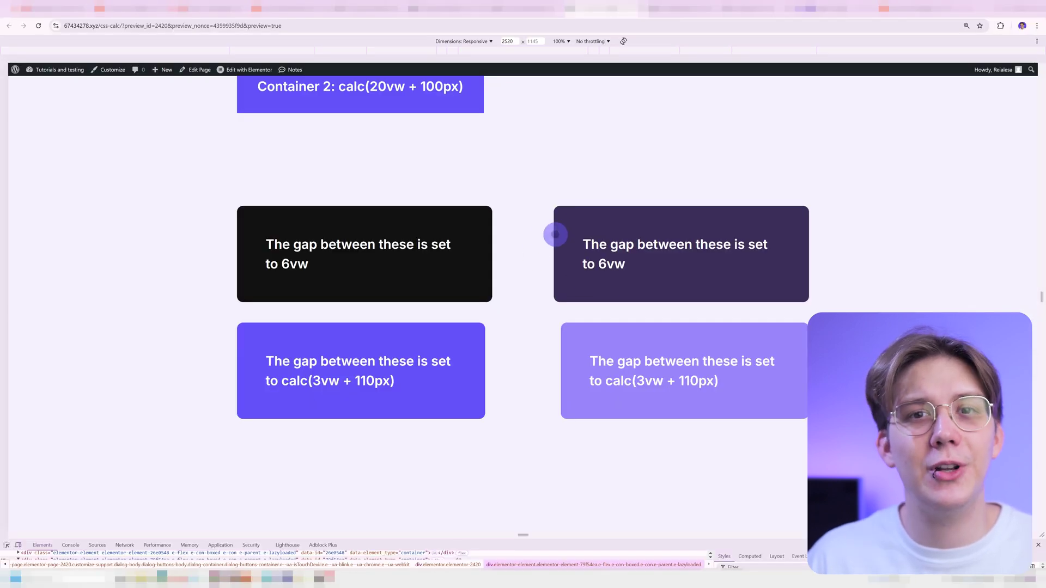
left_click_drag(1039, 314, 695, 354)
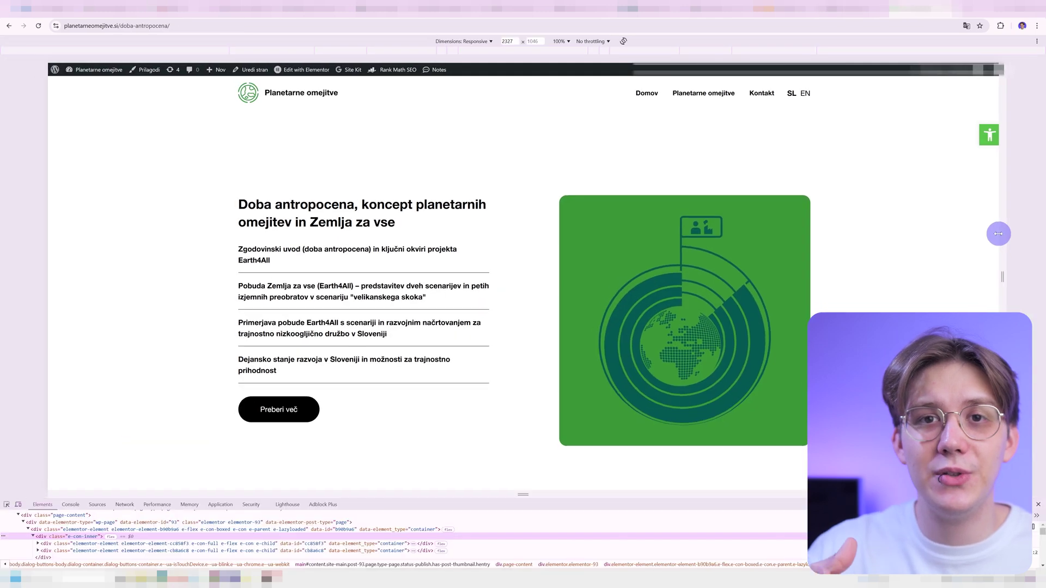
Narrow the preview to watch the Planetarne omejitve site's calc() gap adapt.
left_click_drag(997, 234, 740, 248)
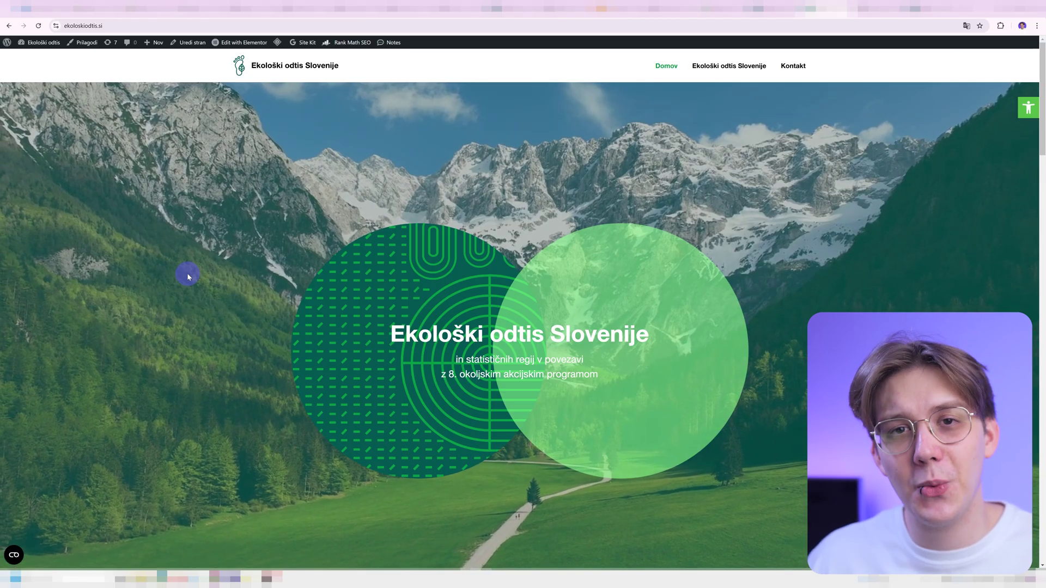
Open the F12 responsive preview of the homepage and narrow it, watching the hero's spacing shrink.
scroll(188, 273, "down", 3)
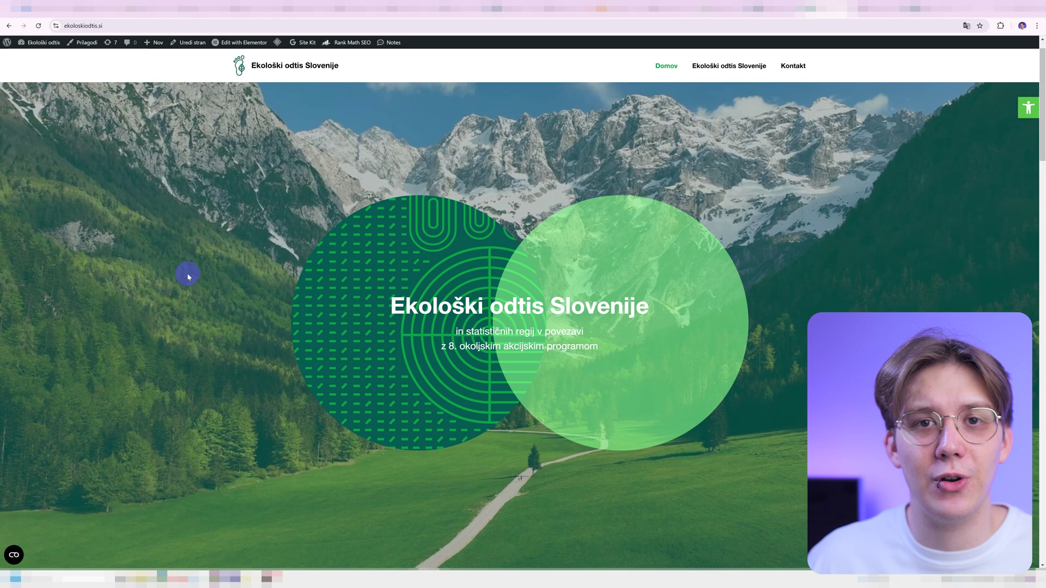
scroll(187, 273, "down", 2)
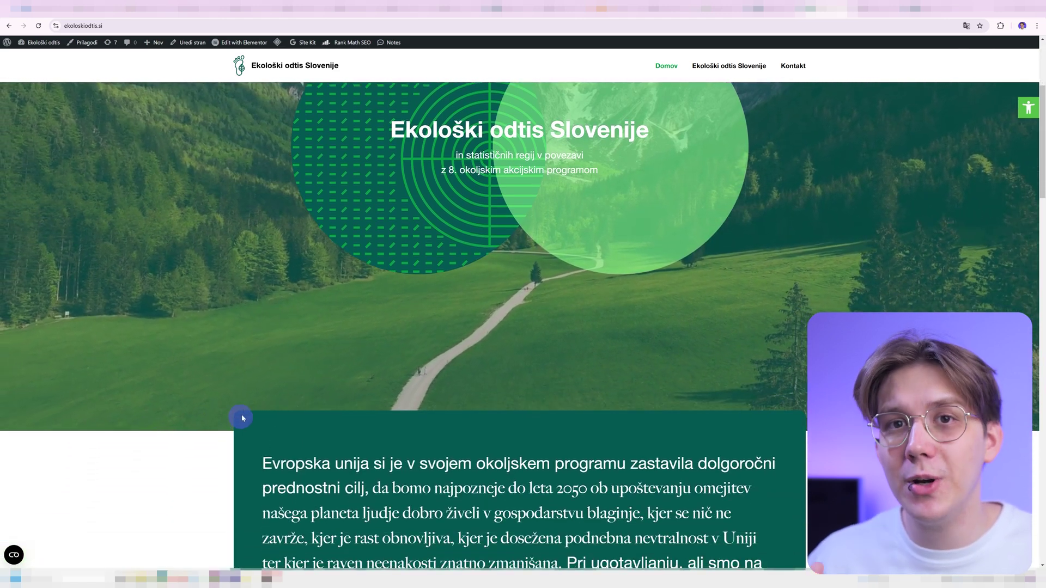
scroll(245, 403, "up", 3)
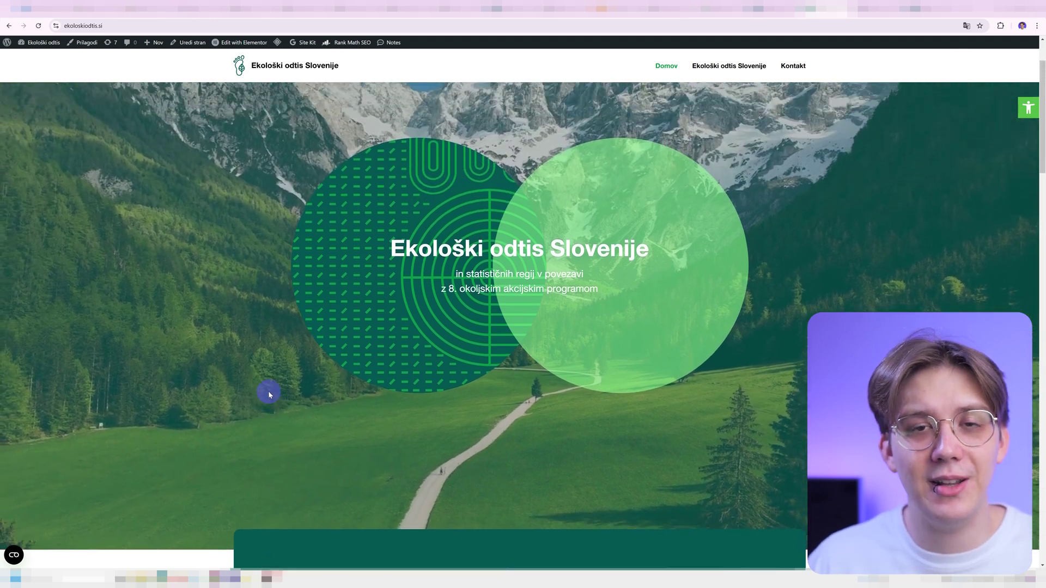
scroll(250, 399, "up", 1)
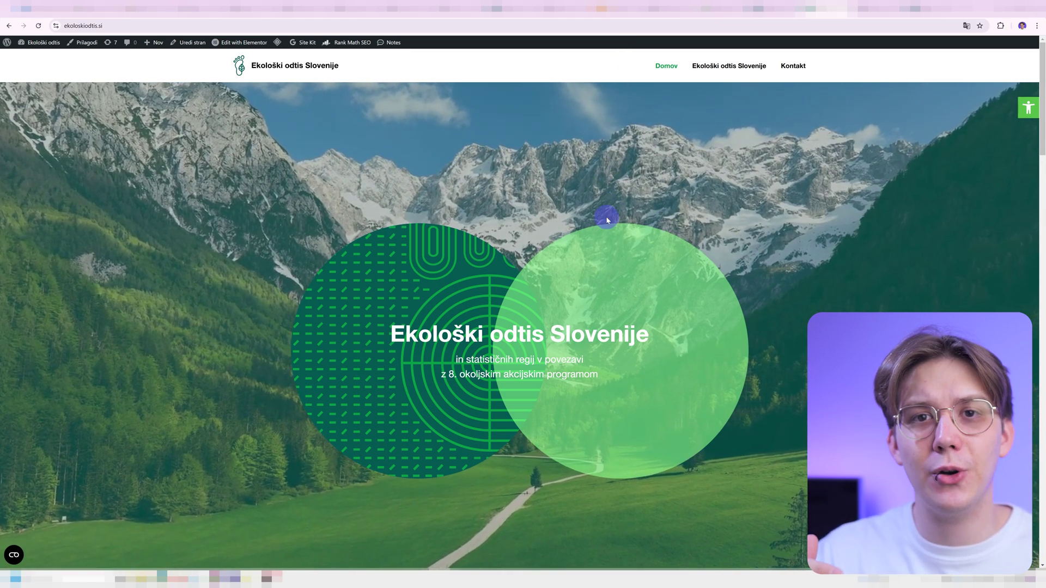
scroll(604, 104, "down", 5)
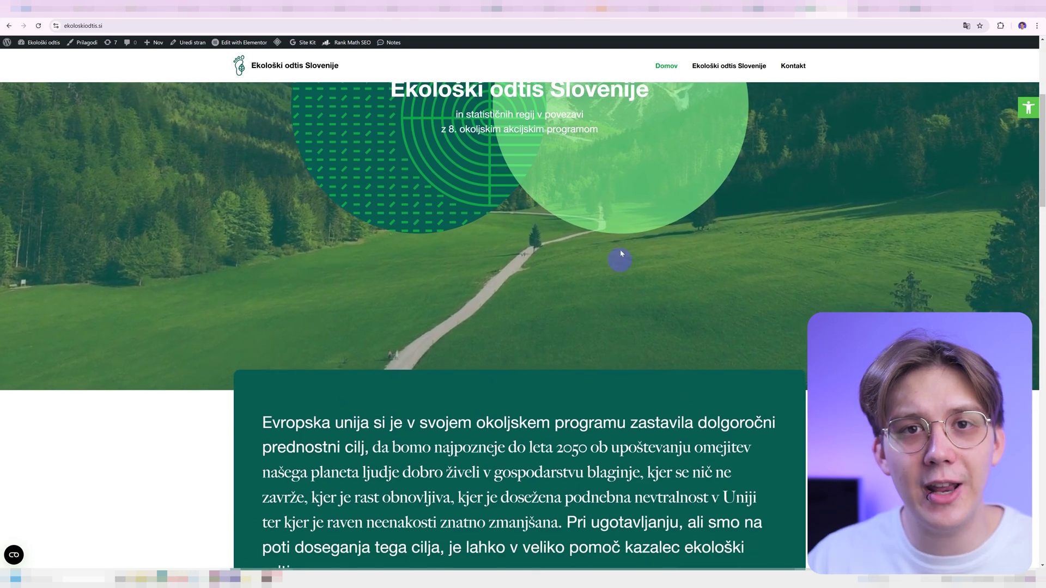
key("F12")
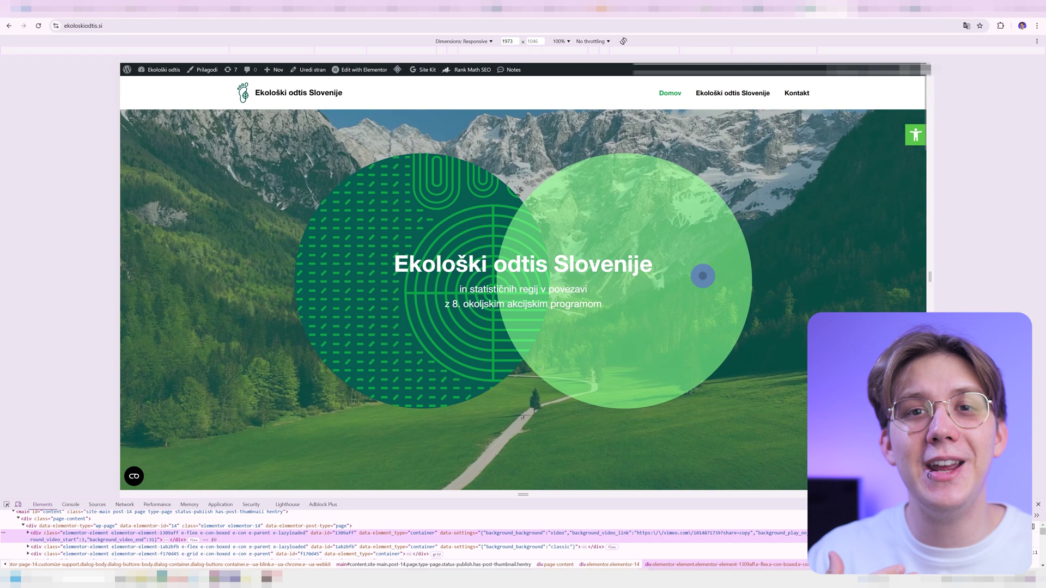
scroll(703, 277, "down", 2)
scroll(702, 276, "up", 2)
scroll(702, 277, "down", 2)
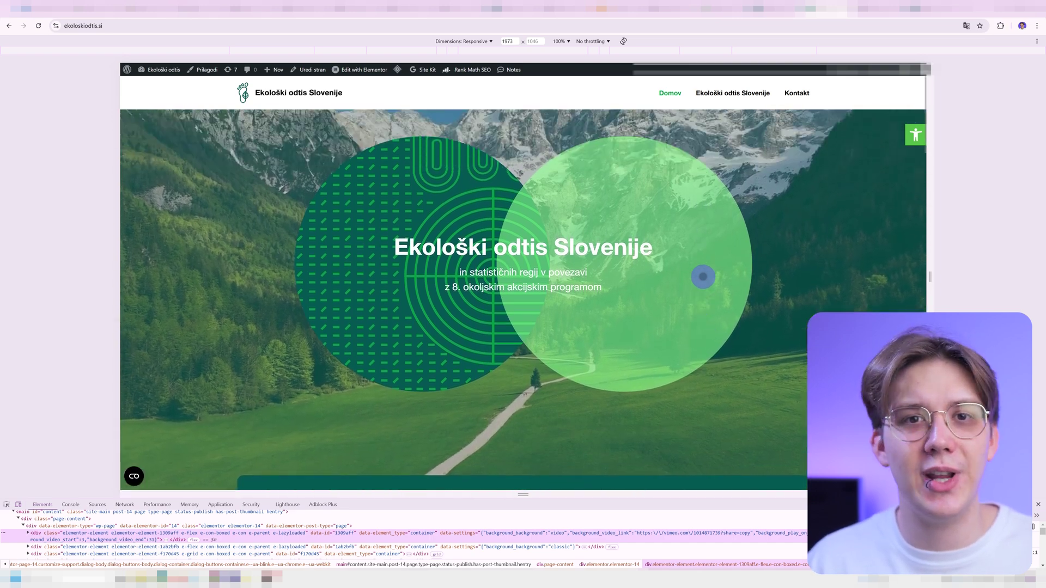
scroll(700, 275, "up", 2)
left_click_drag(927, 302, 842, 301)
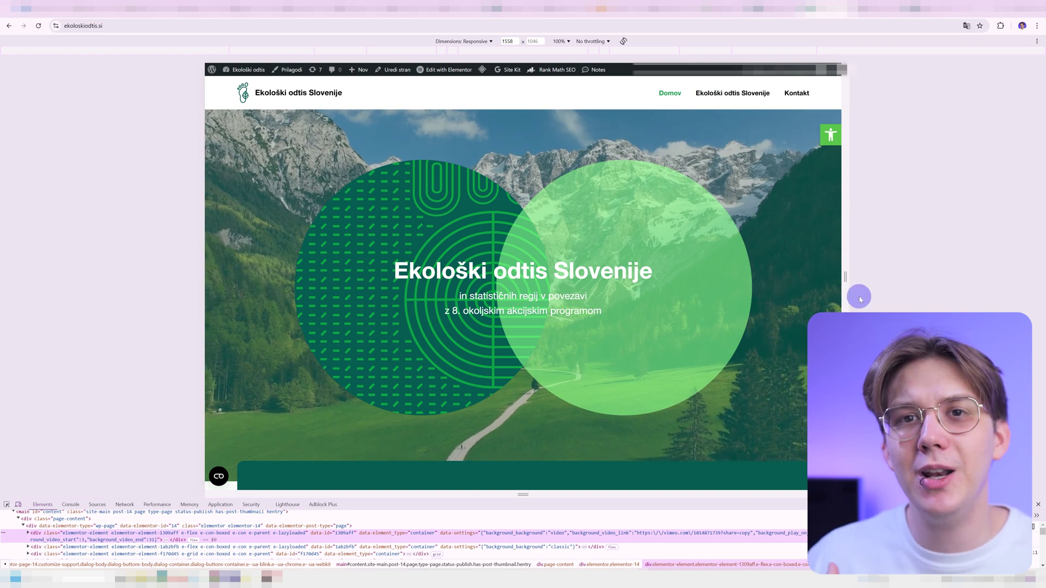
left_click_drag(848, 295, 783, 298)
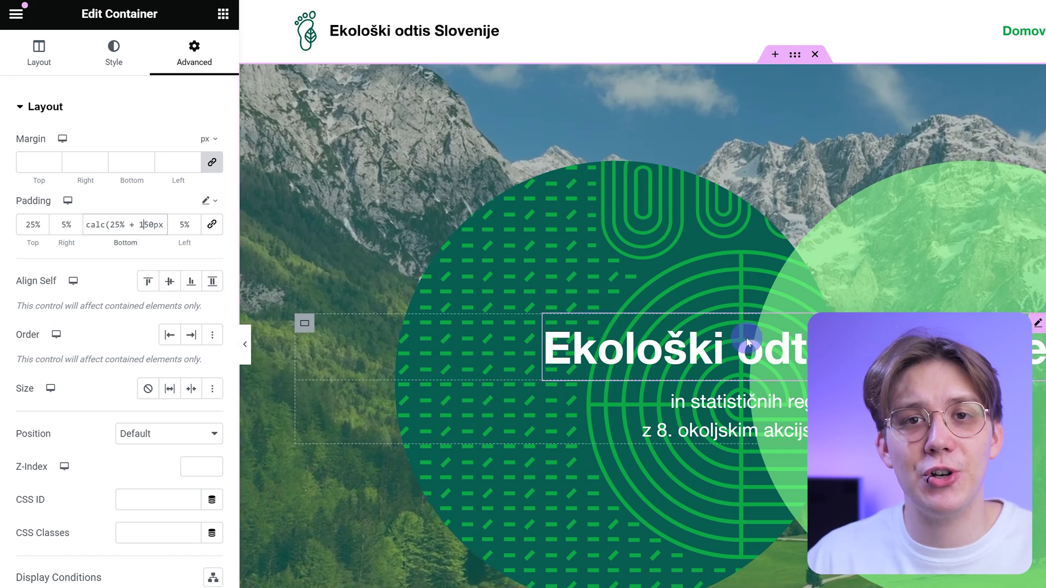
Select the Introduction container and inspect its -100 top margin and 3rem bottom padding.
scroll(747, 342, "down", 8)
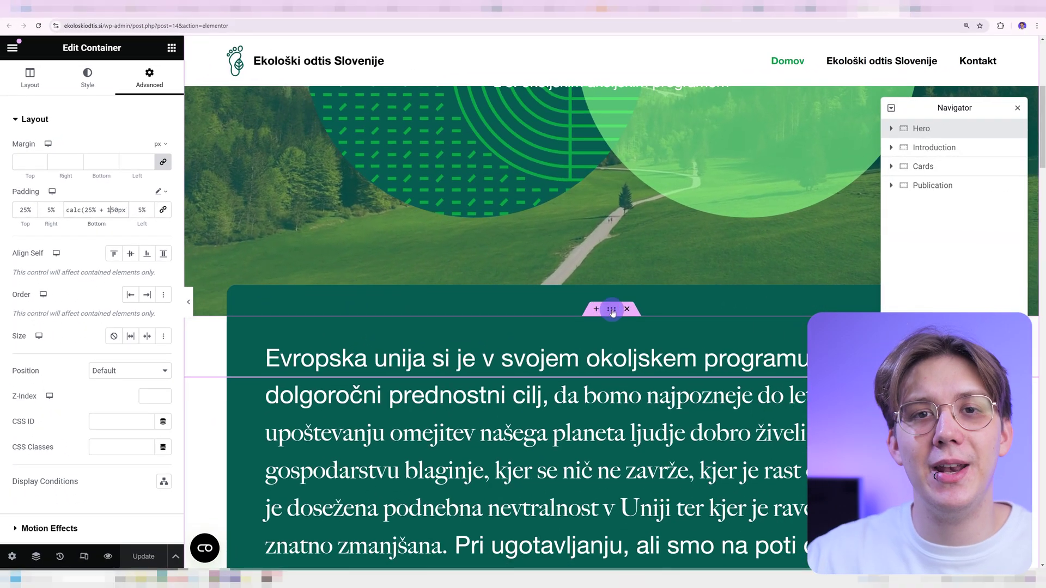
left_click(612, 310)
left_click(149, 76)
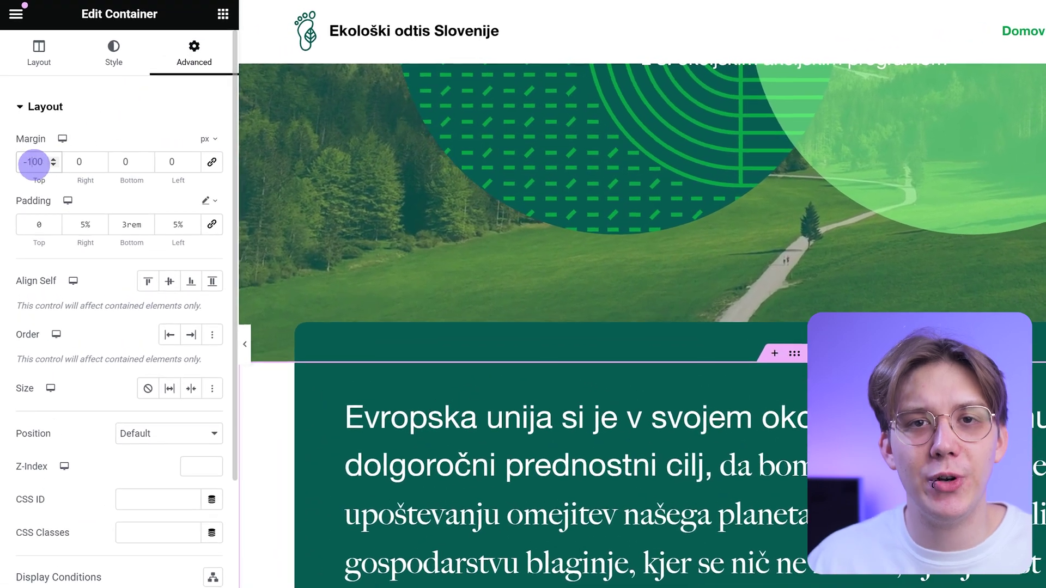
double_click(33, 162)
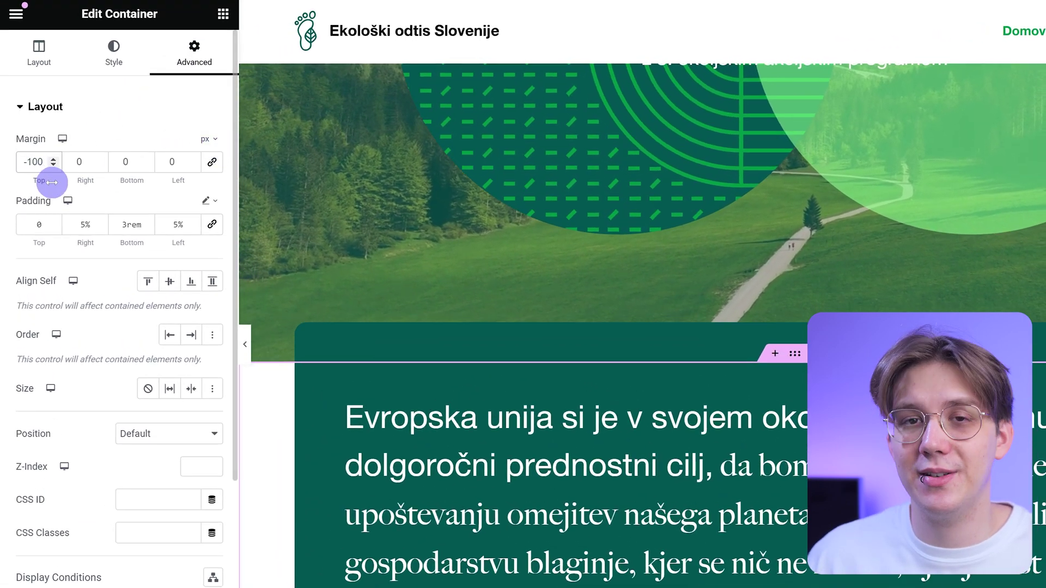
scroll(533, 296, "up", 5)
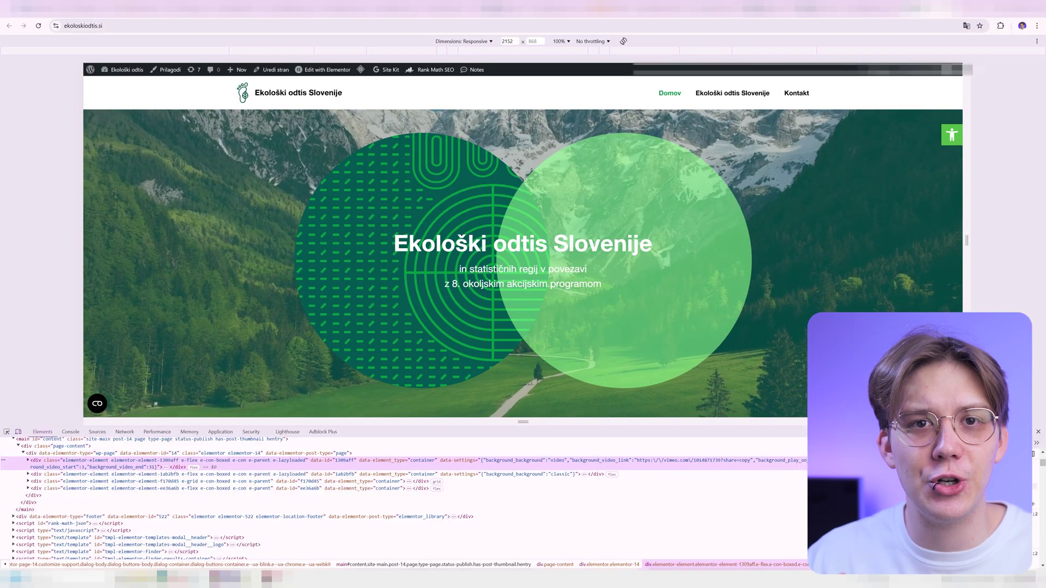
Override the hero's --padding-bottom to 25% in DevTools and narrow the preview to 1084 × 1145.
left_click(944, 486)
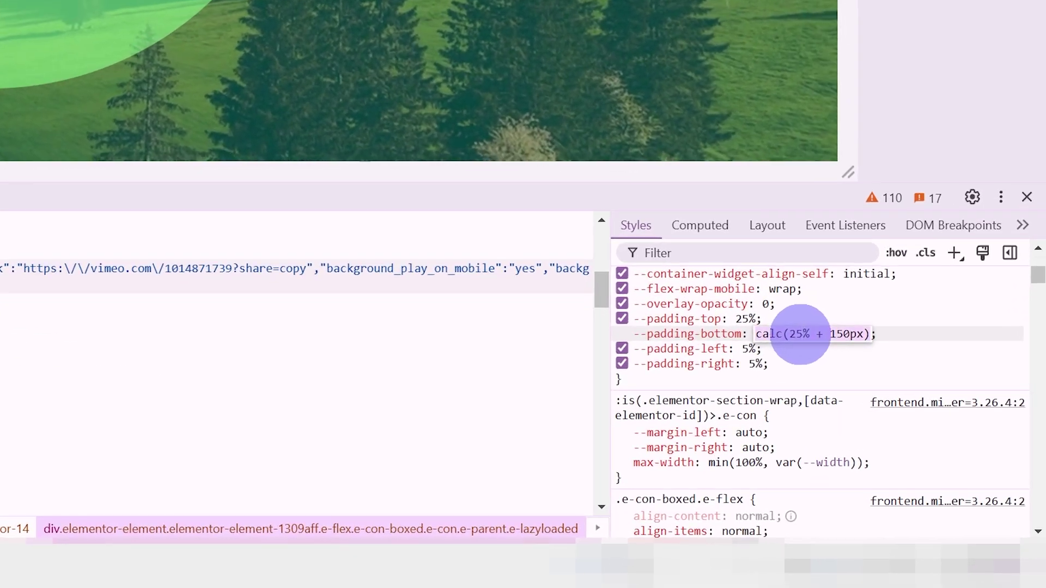
type("25%")
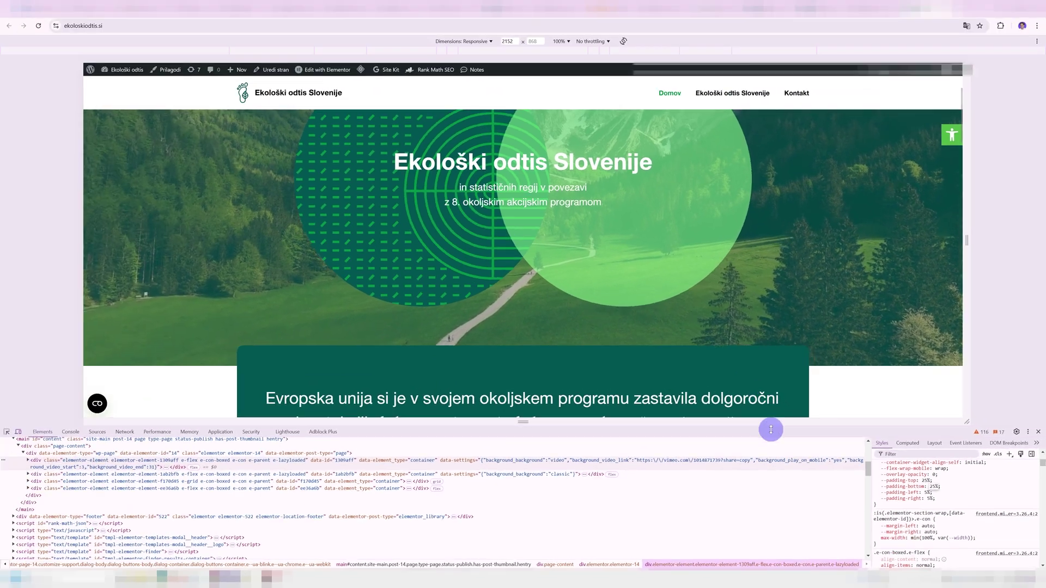
left_click_drag(771, 430, 785, 539)
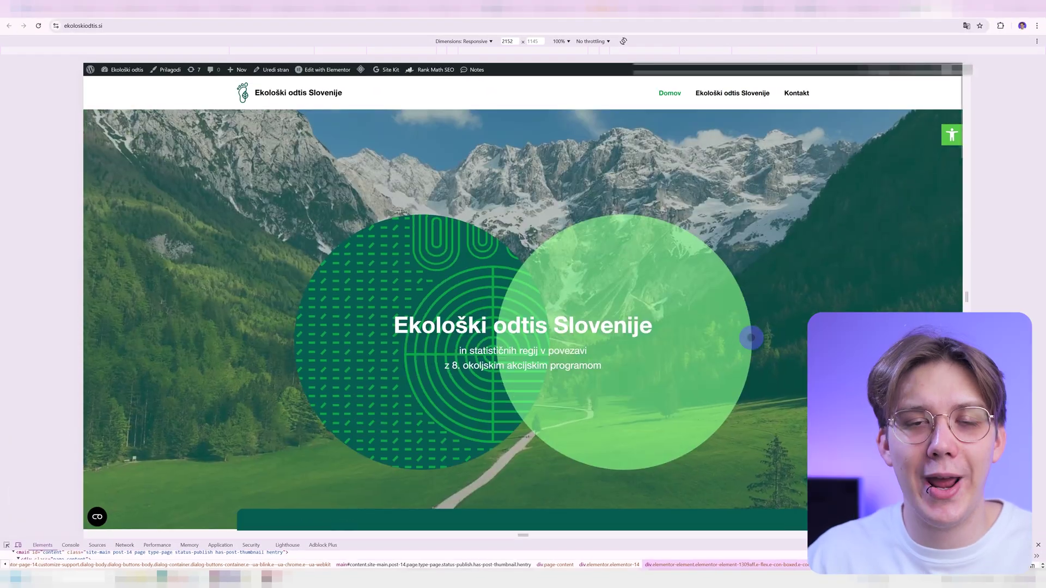
left_click_drag(966, 297, 880, 297)
left_click_drag(878, 353, 747, 358)
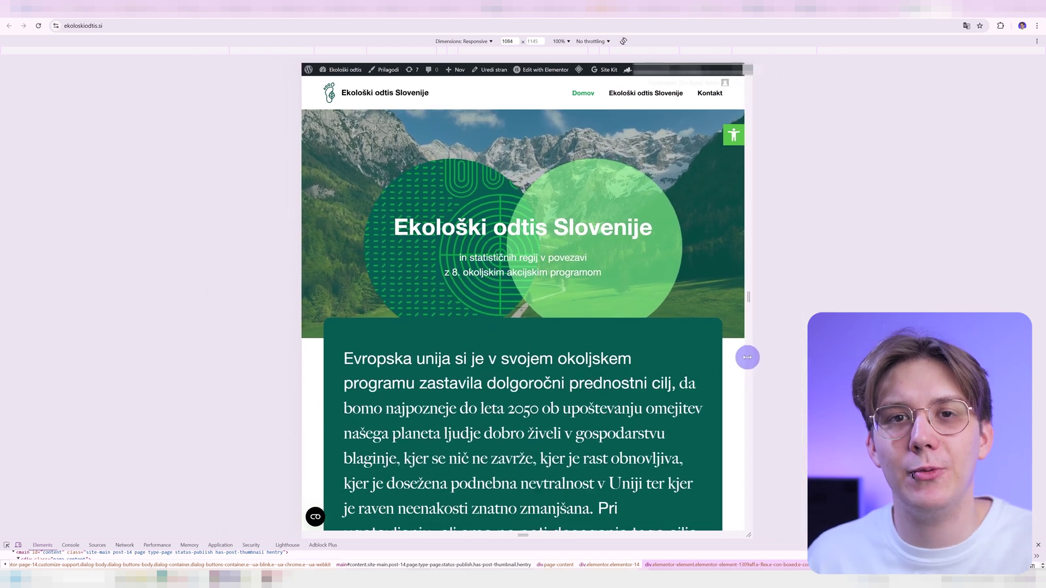